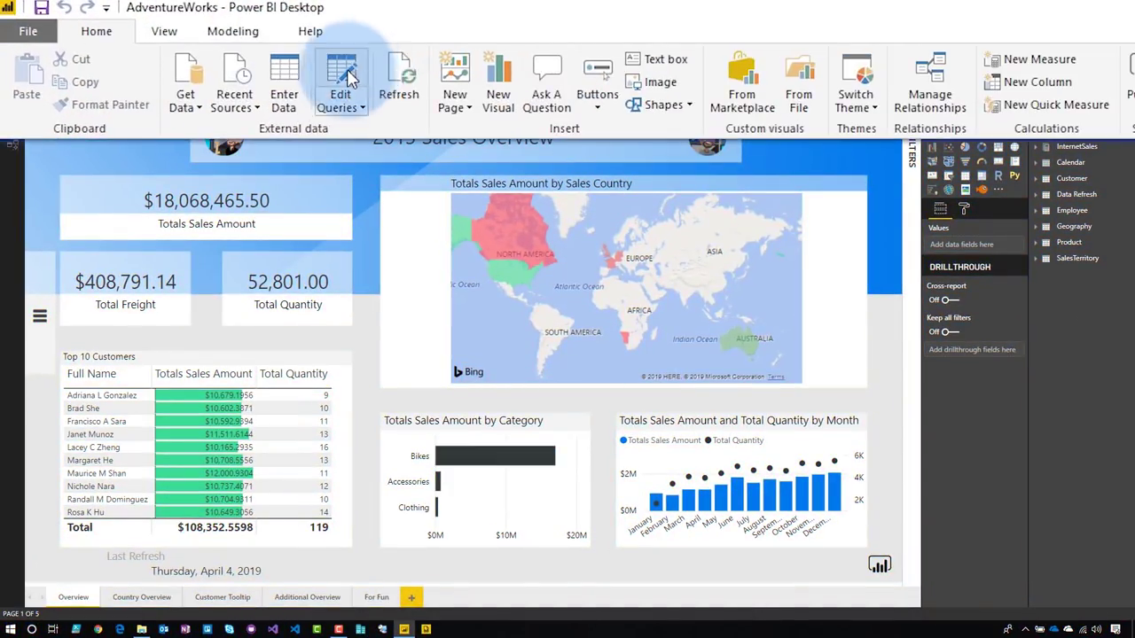
- Open the Power Query Editor and check the Subcategory column tooltips showing 37 valid values each
left_click(345, 78)
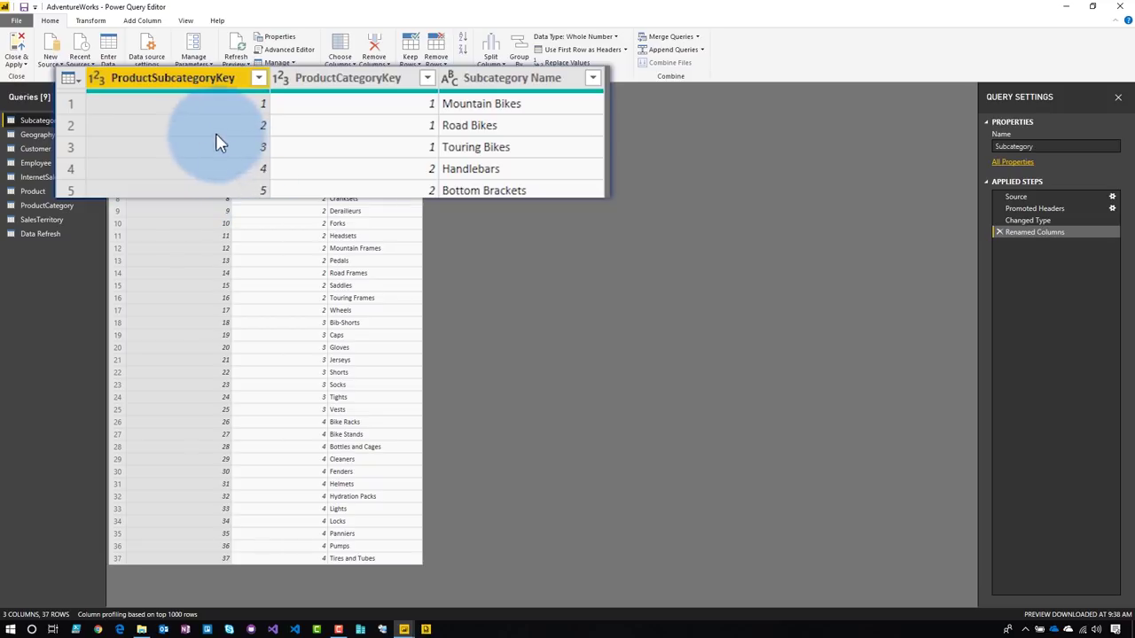
mouse_move(197, 99)
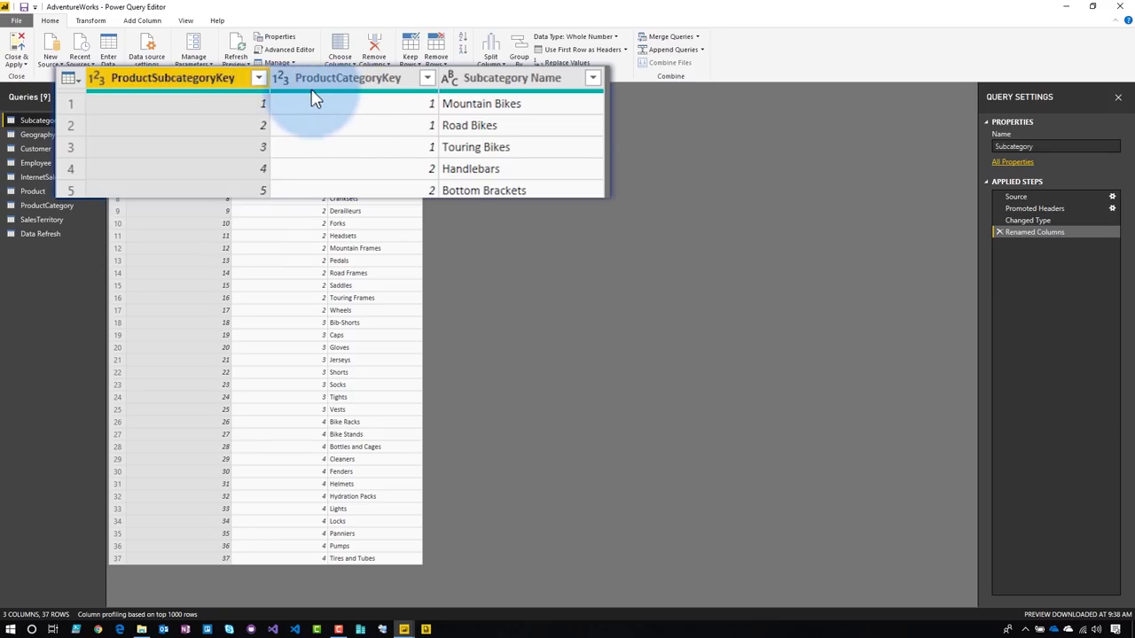
mouse_move(311, 92)
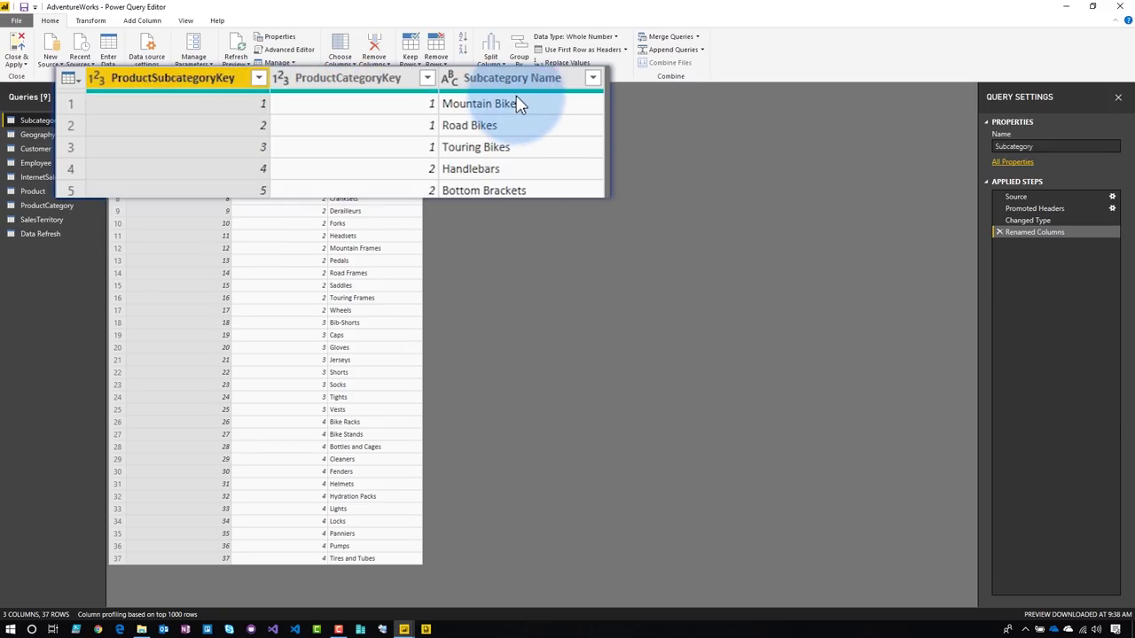
mouse_move(520, 99)
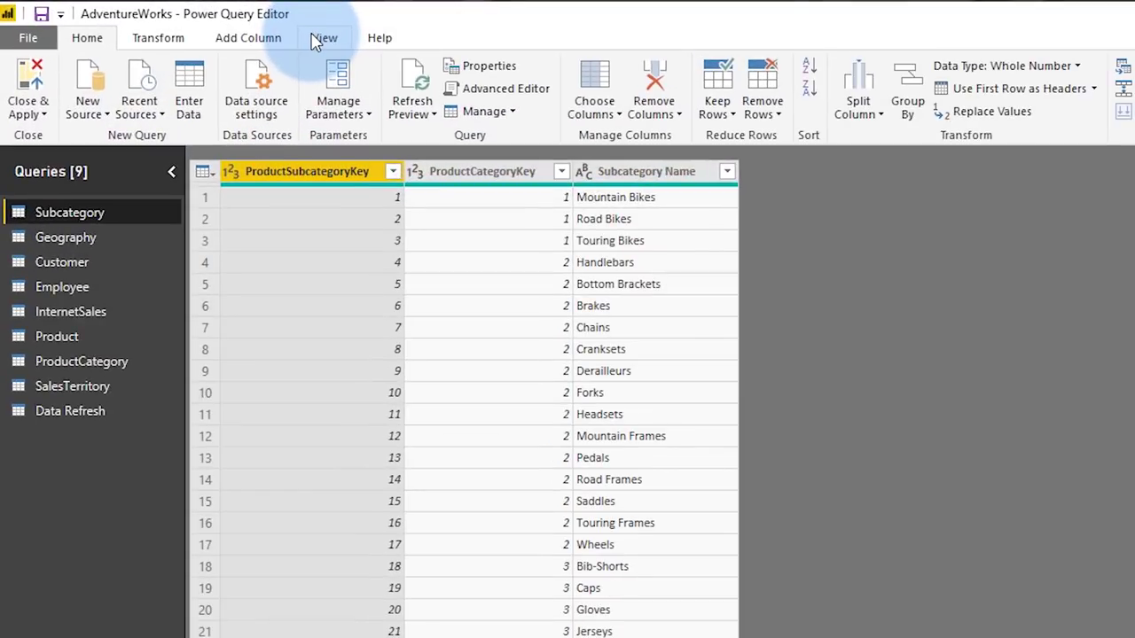
- Turn on Column quality and Column distribution for every column in the Subcategory preview
left_click(319, 39)
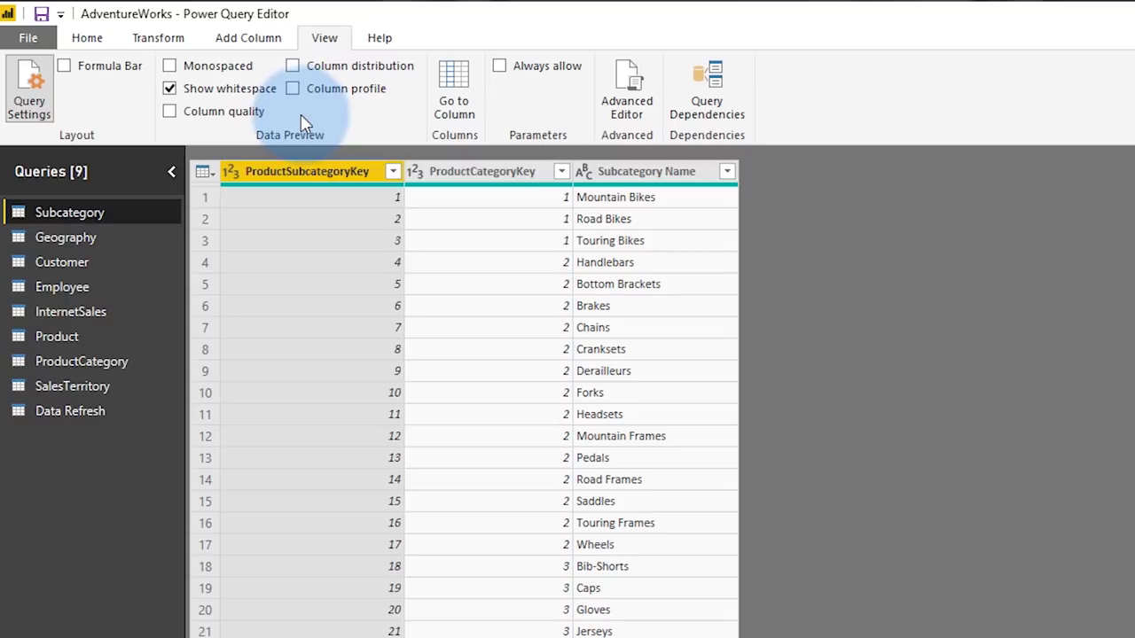
left_click(245, 121)
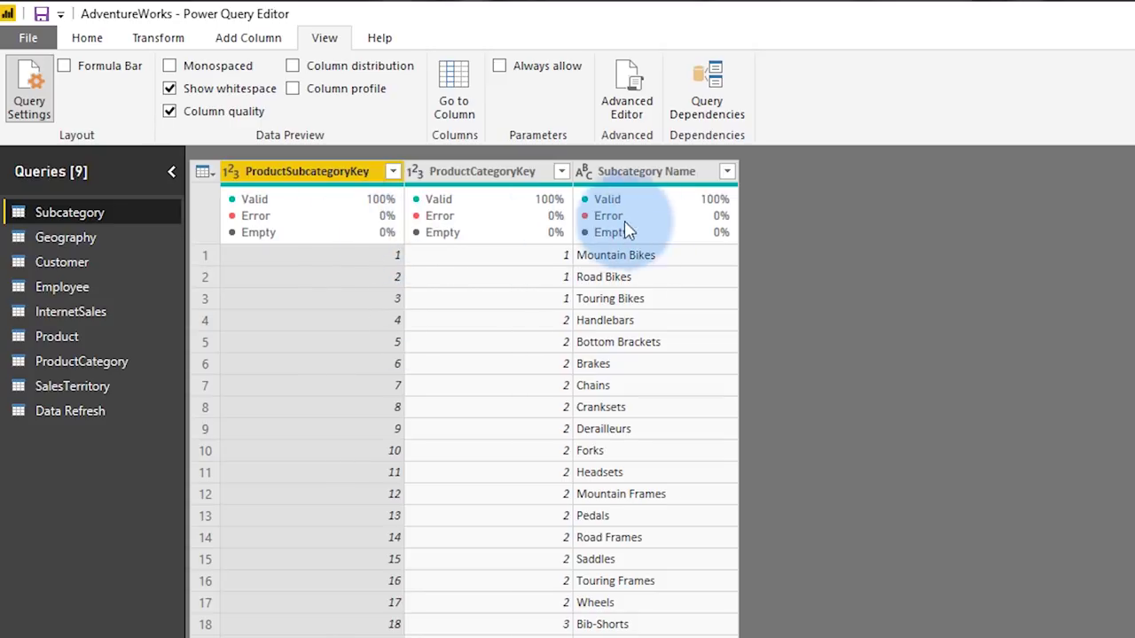
mouse_move(329, 227)
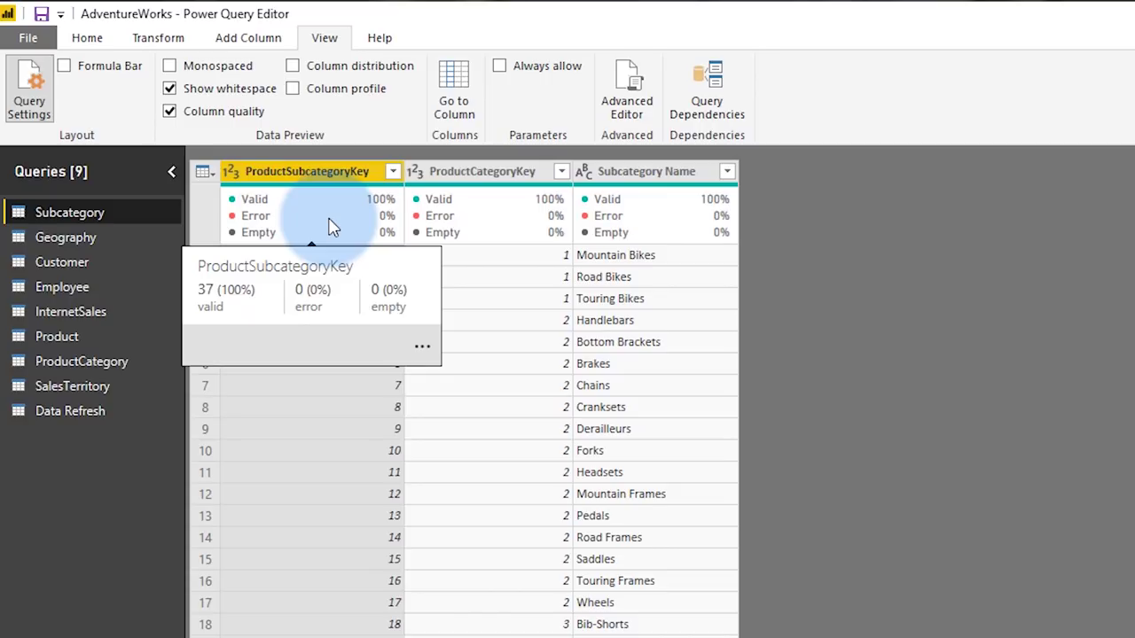
left_click(404, 76)
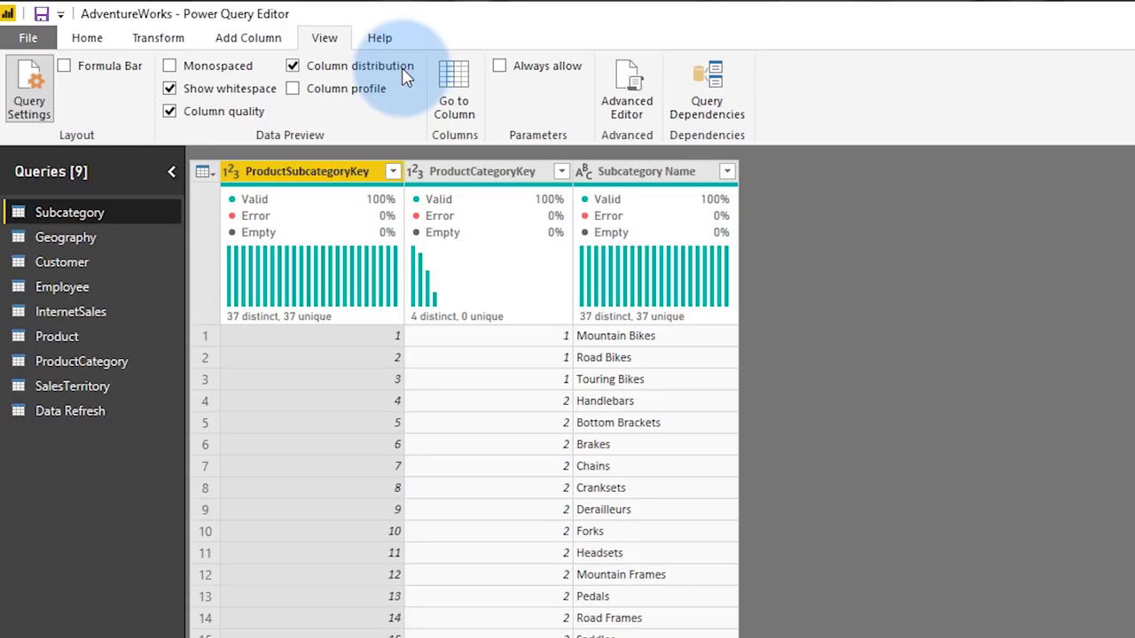
- Enable Column profile and review ProductSubcategoryKey's statistics, including standard deviation and 18 even / 19 odd values
left_click(337, 93)
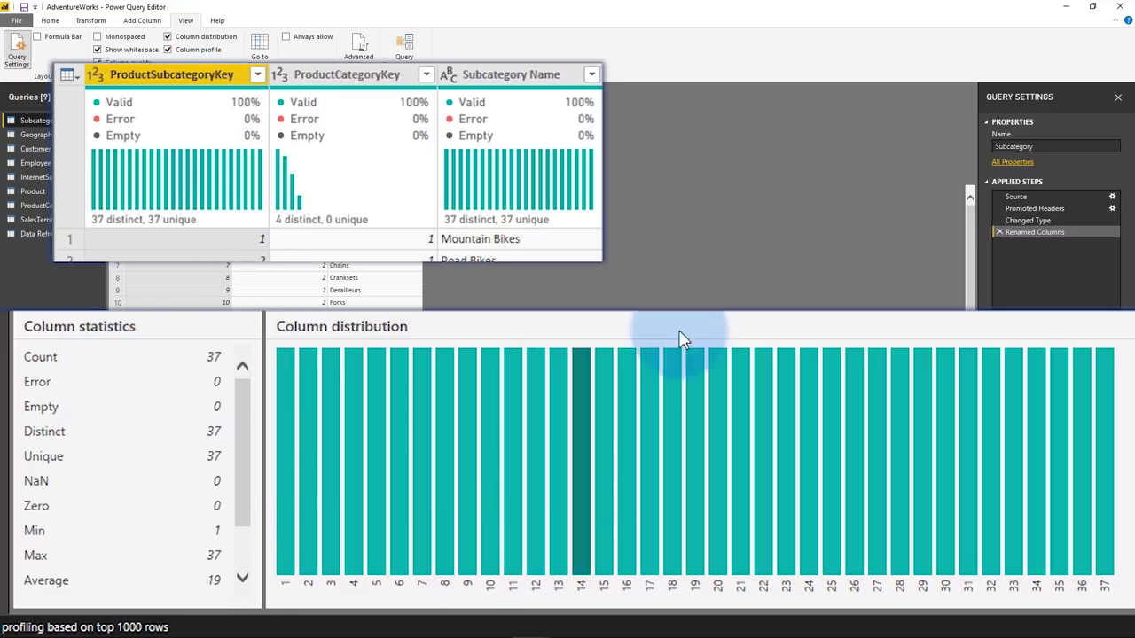
left_click(242, 557)
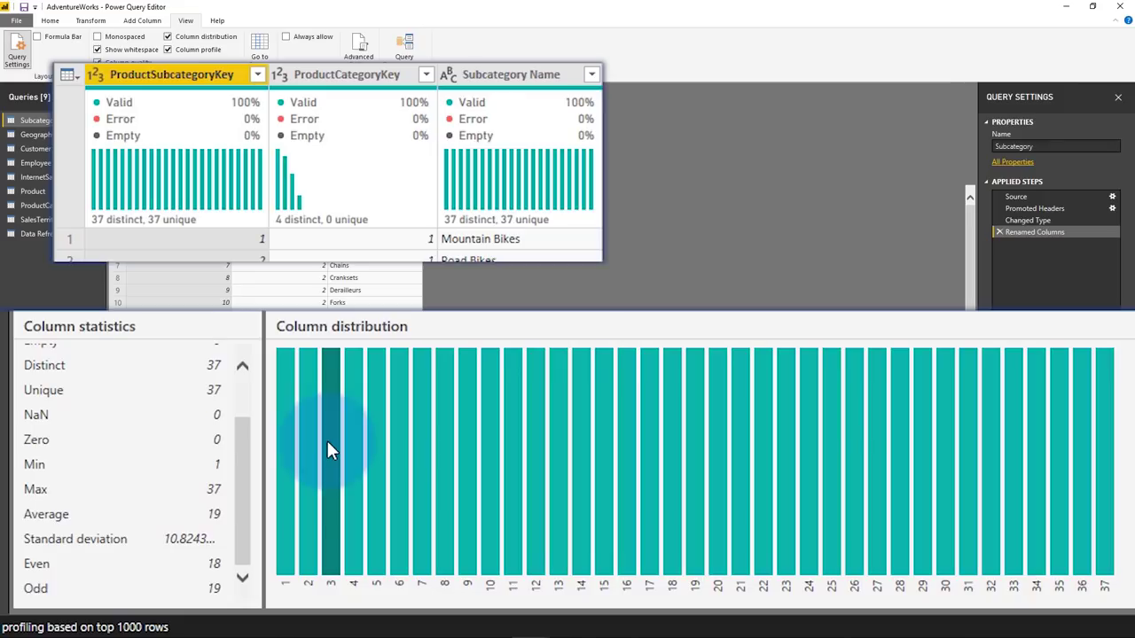
mouse_move(328, 449)
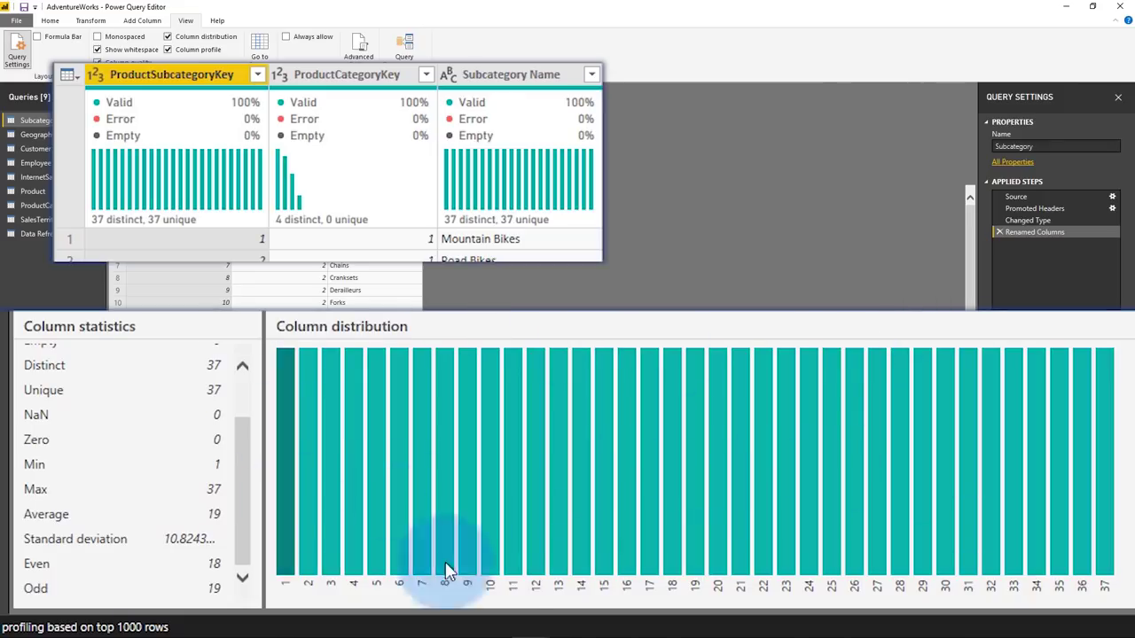
mouse_move(635, 512)
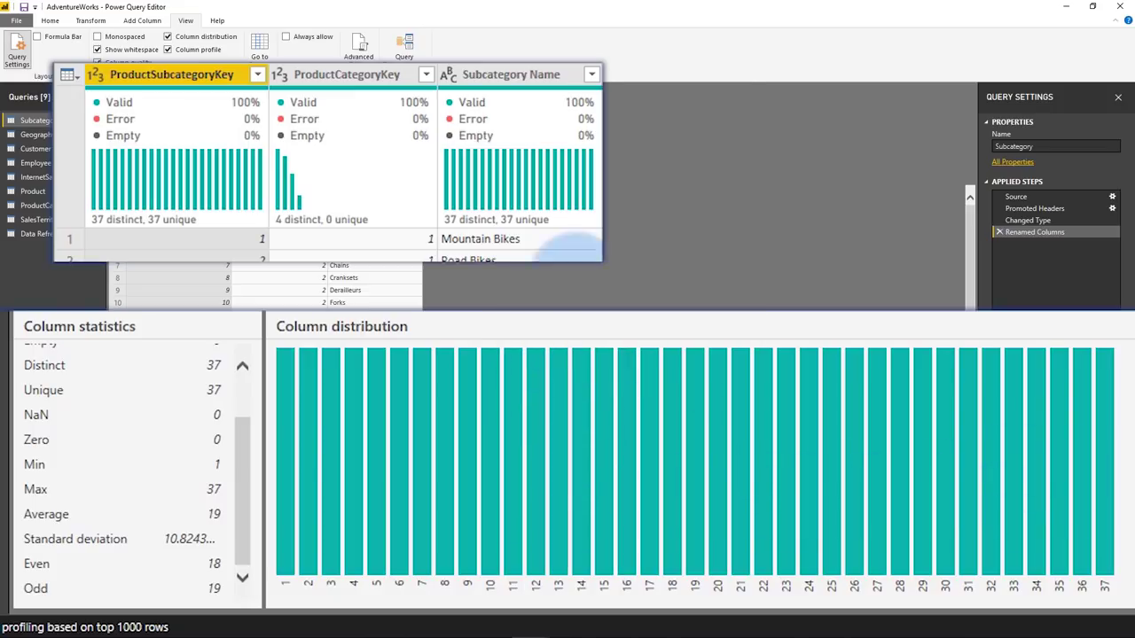
- Profile ProductCategoryKey and remove its value-4 rows from the distribution chart, leaving 25 rows
left_click(318, 77)
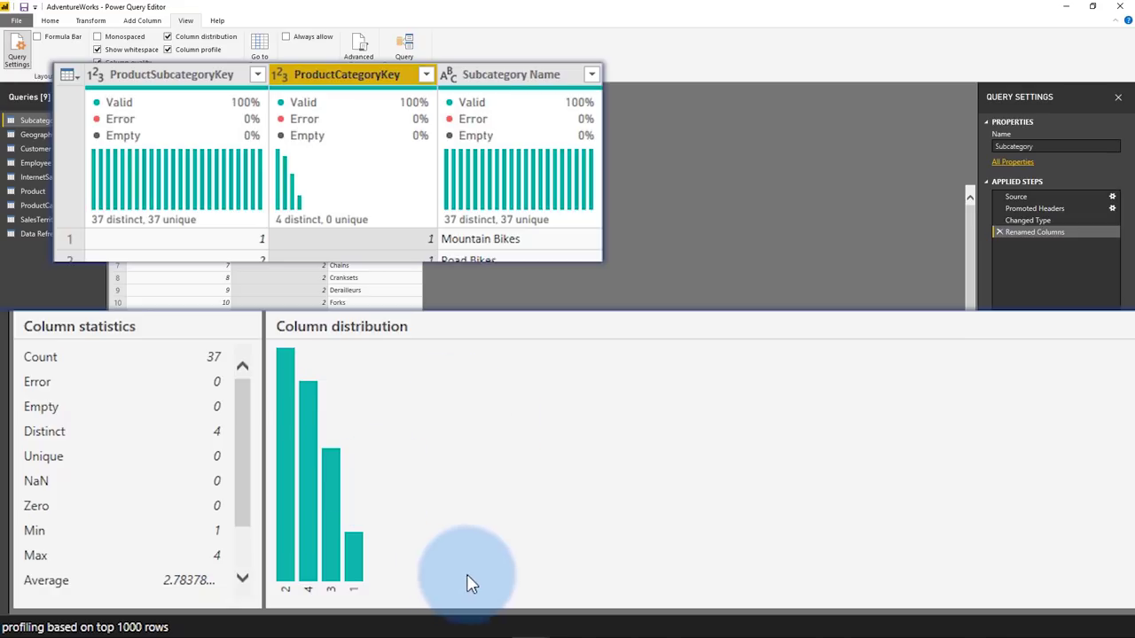
mouse_move(308, 514)
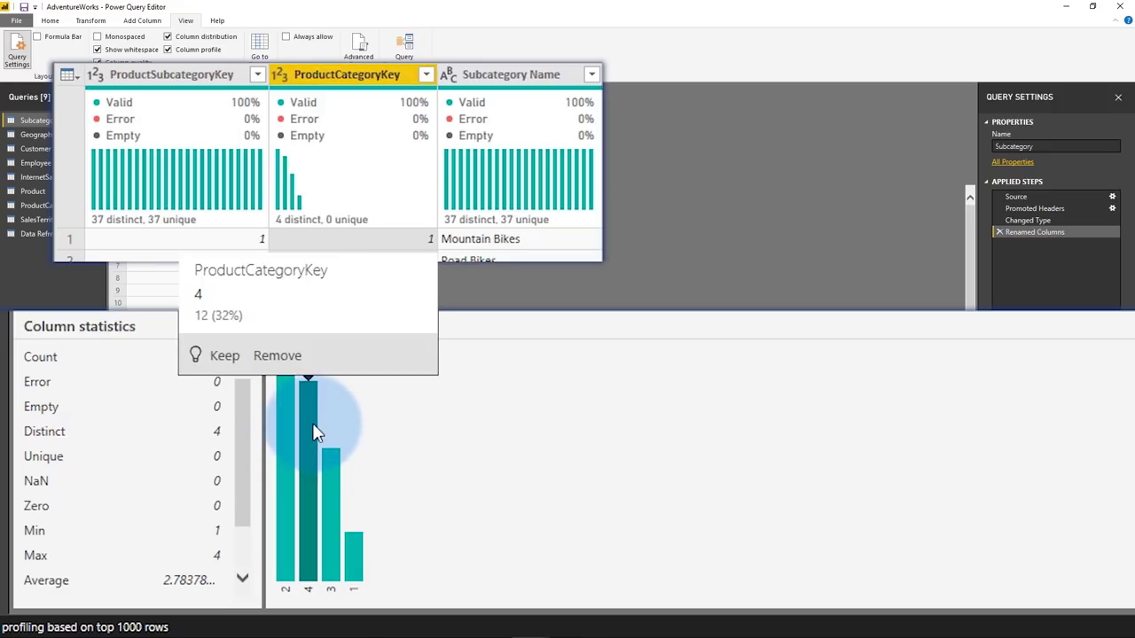
left_click(286, 354)
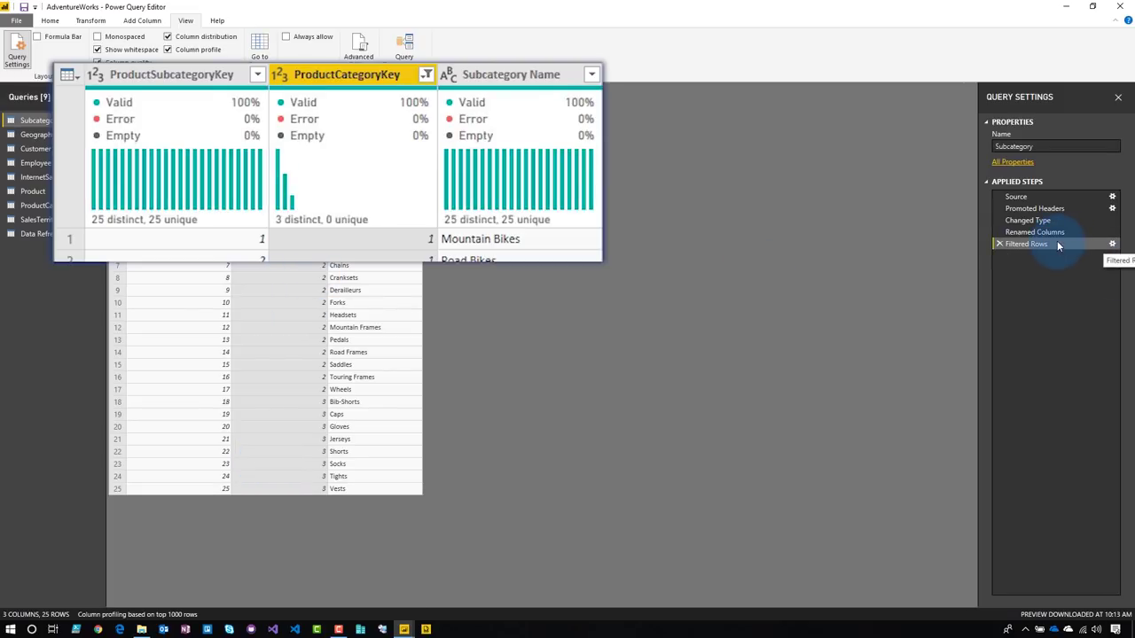
- Delete the Filtered Rows step to restore all 37 rows and profile Subcategory Name
left_click(999, 243)
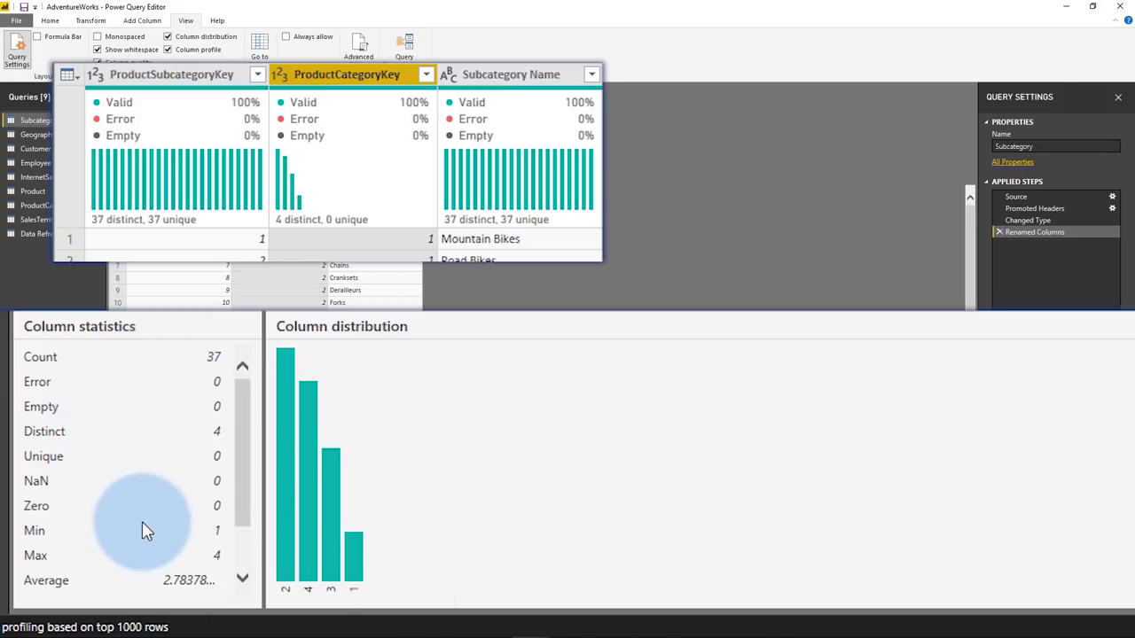
scroll(142, 521, "down", 2)
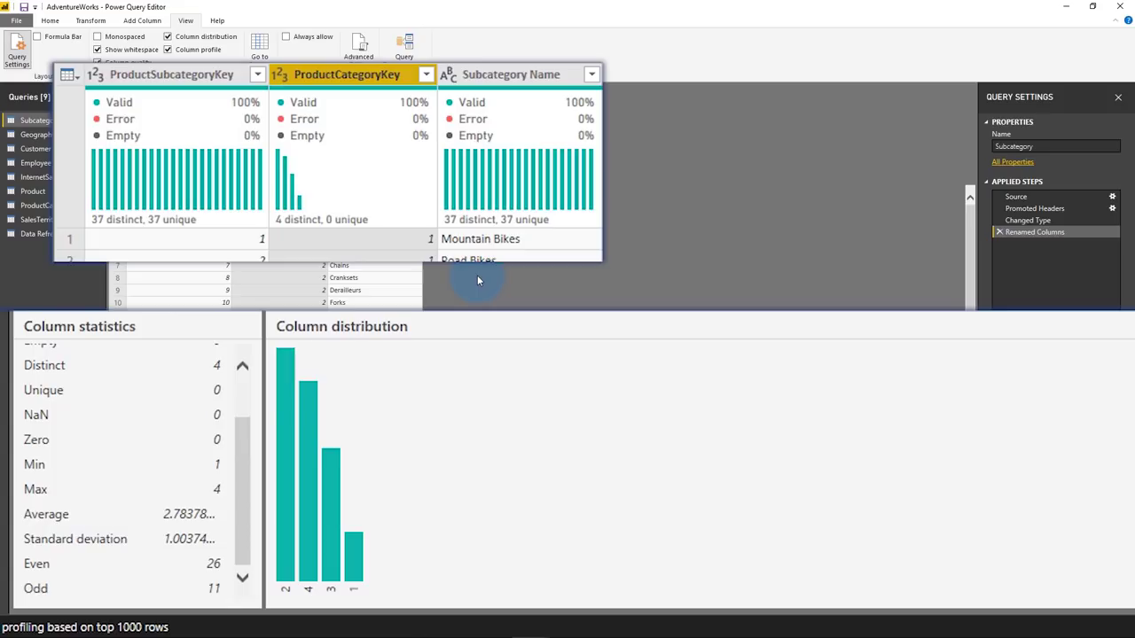
left_click(546, 76)
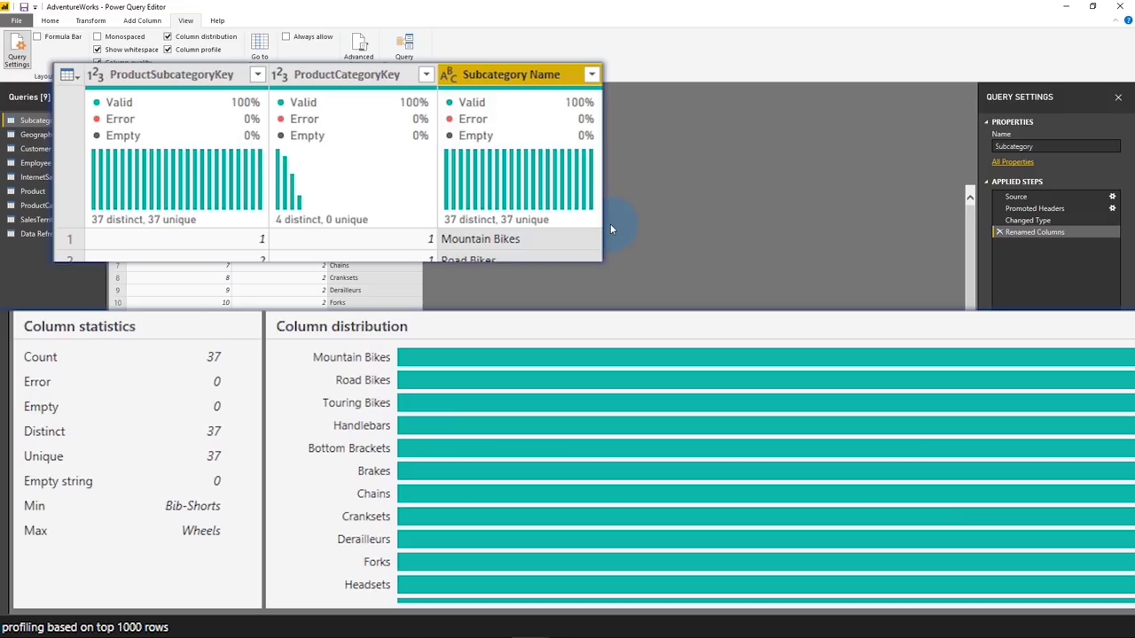
- Profile the InternetSales query's OrderDate column: count 1000, 180 distinct, 4 unique
mouse_move(461, 426)
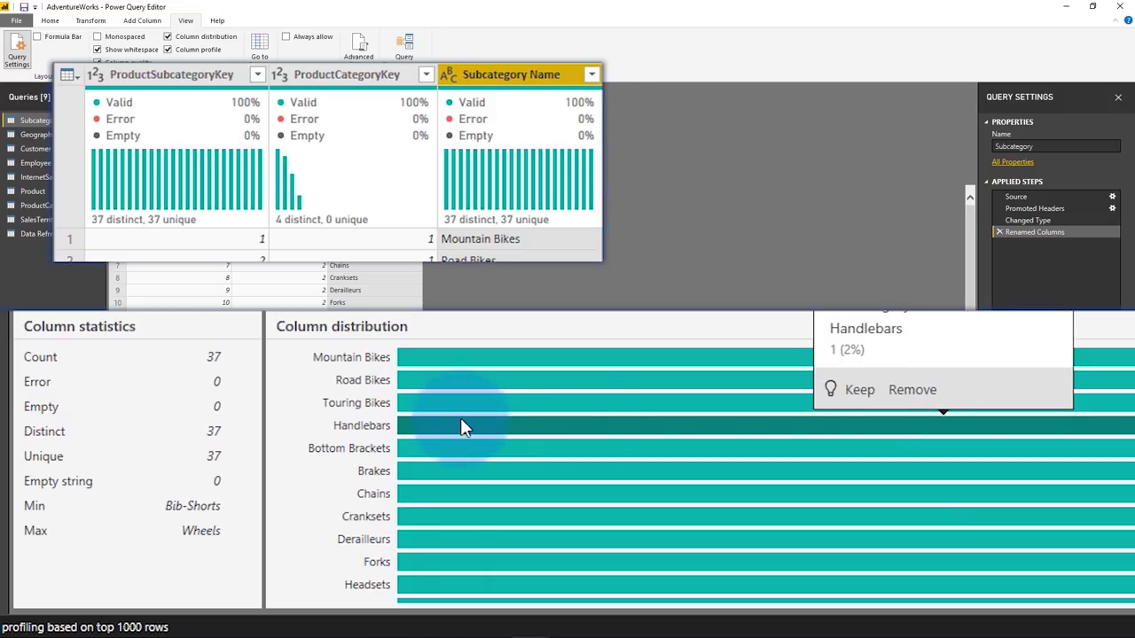
mouse_move(895, 424)
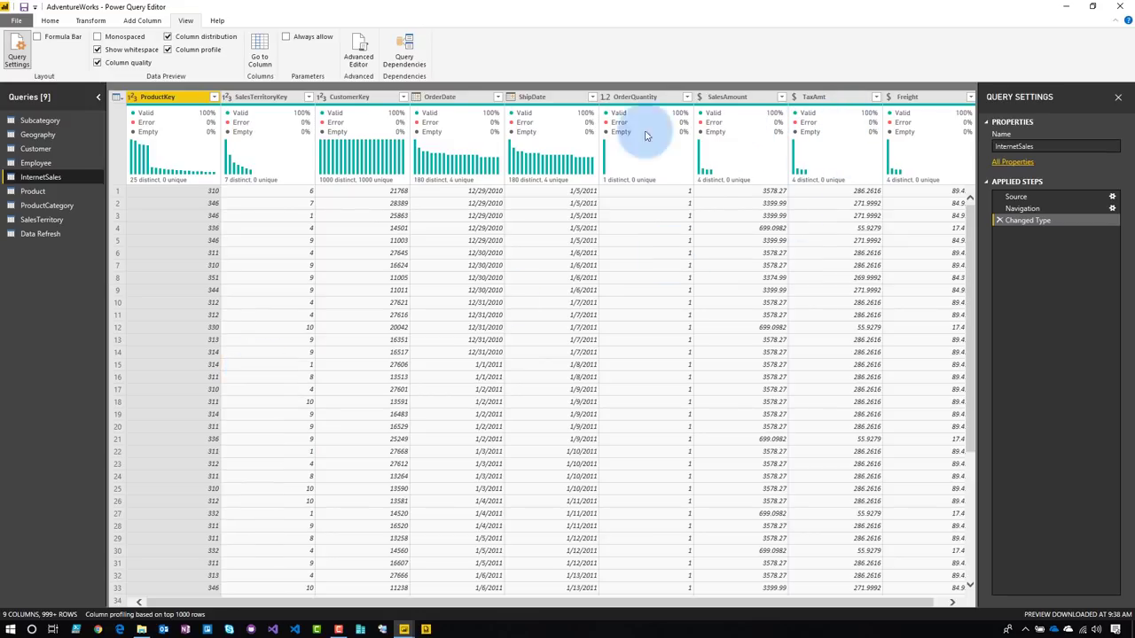
left_click(461, 95)
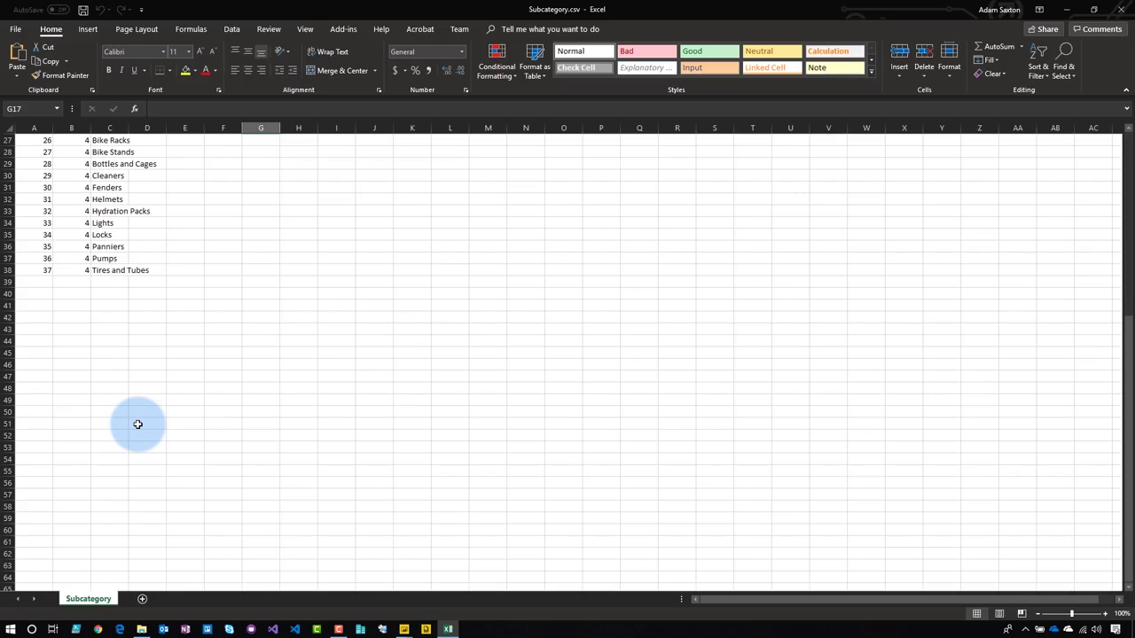
- Add a row with 38, 'Really?' and 'This should fail' to Subcategory.csv and save it
scroll(137, 423, "up", 1)
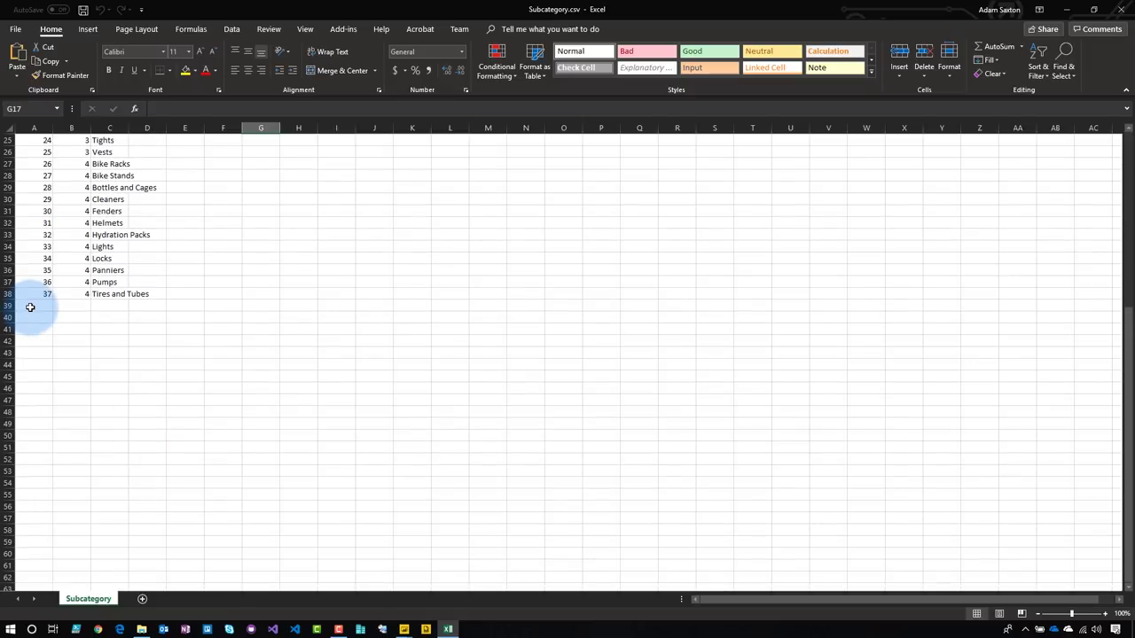
type("38")
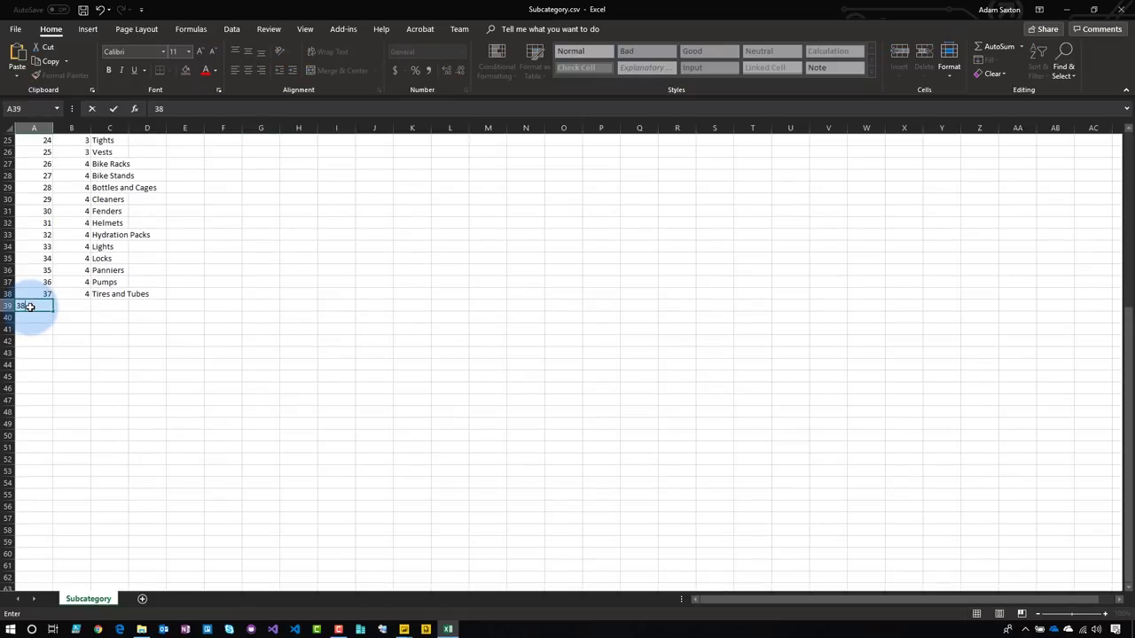
key("Tab")
type("Really?")
key("Tab")
type("This should fail")
key("Return")
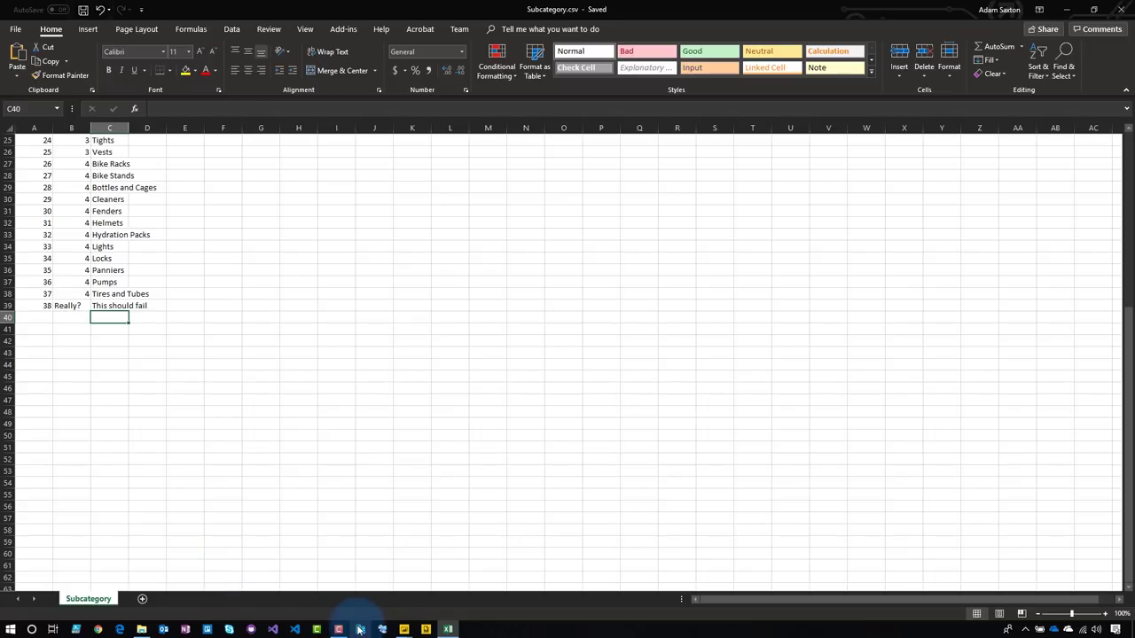
mouse_move(403, 631)
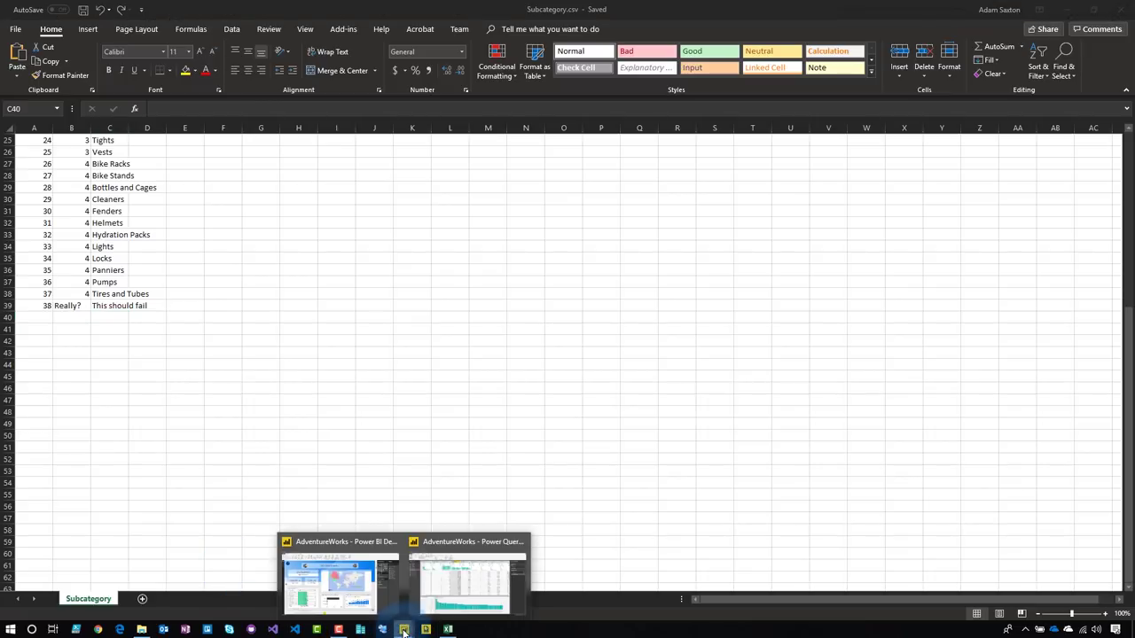
left_click(452, 581)
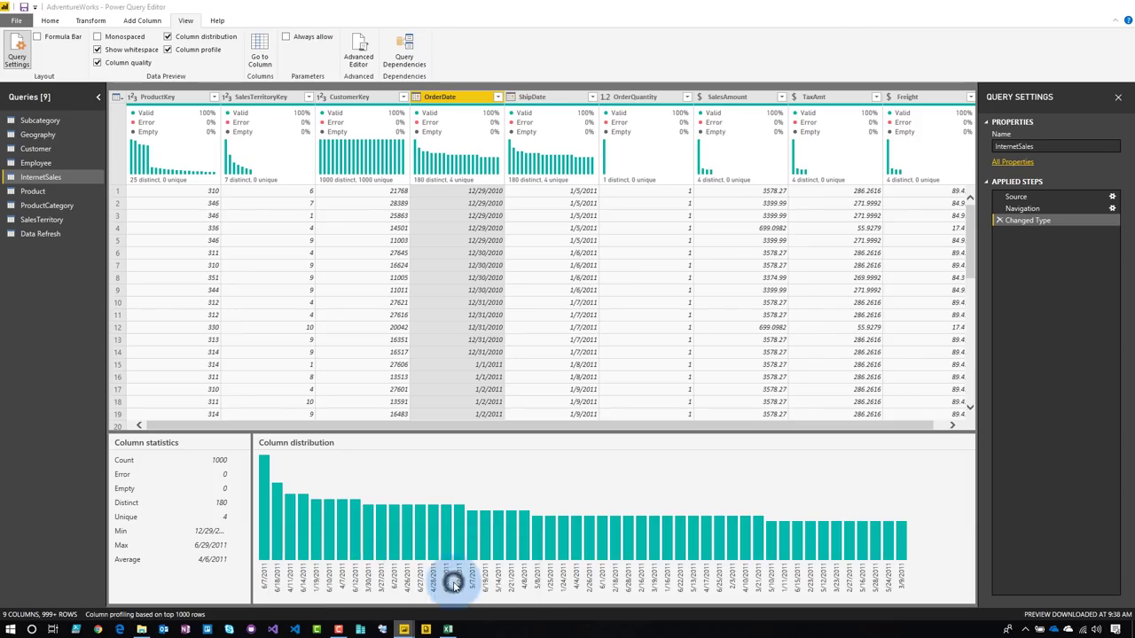
- Open the Subcategory query and inspect ProductCategoryKey statistics showing 1 error among 38 values
left_click(53, 120)
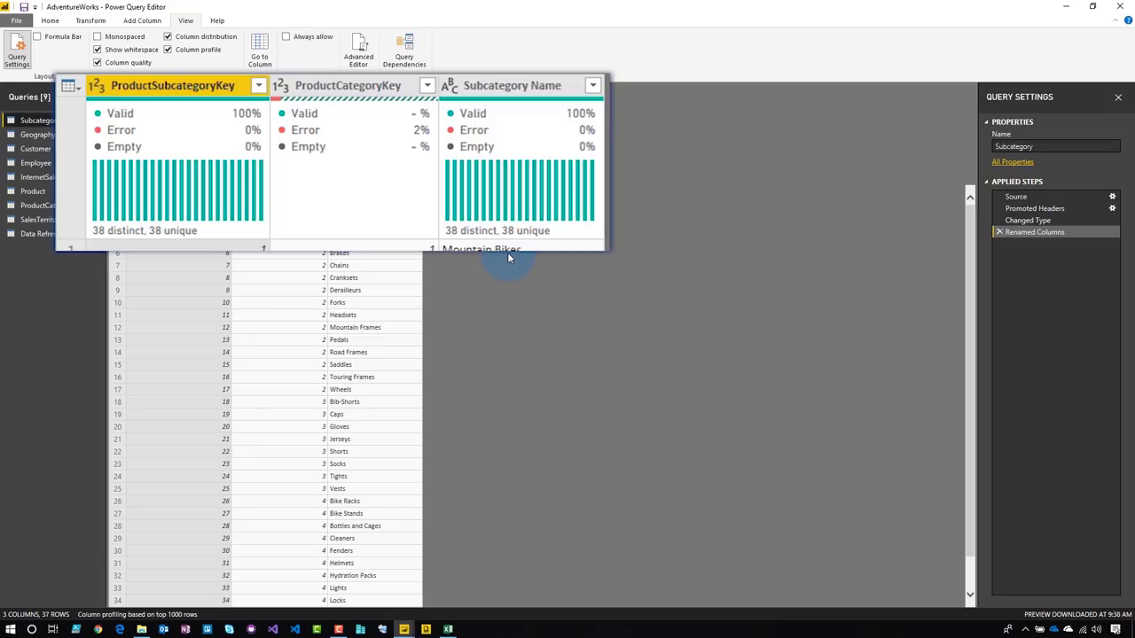
left_click(351, 82)
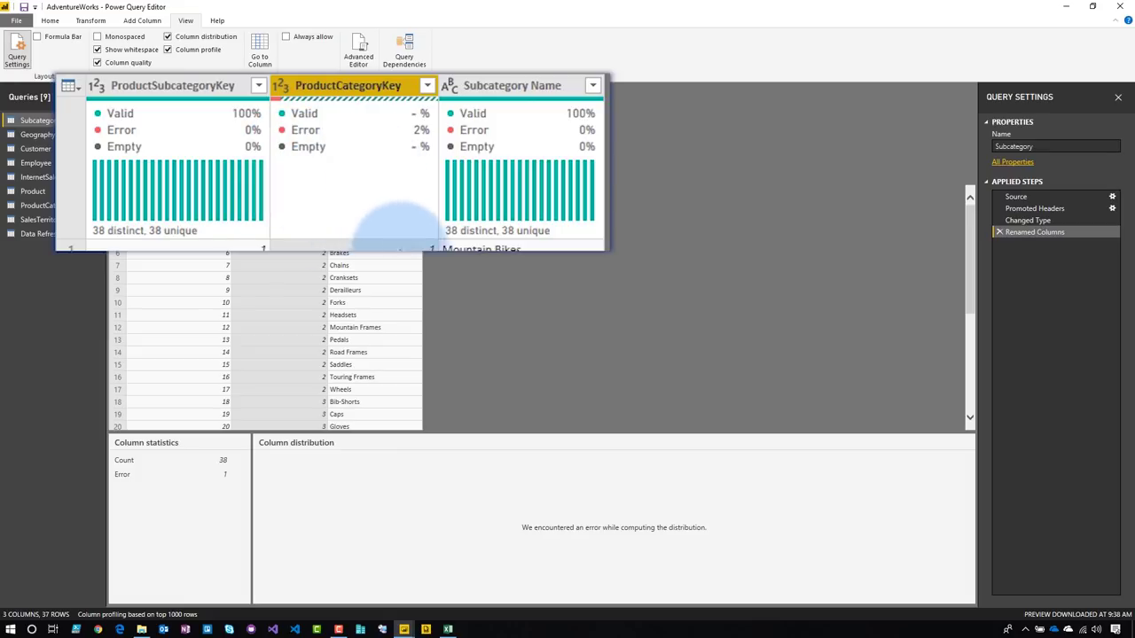
scroll(274, 312, "down", 4)
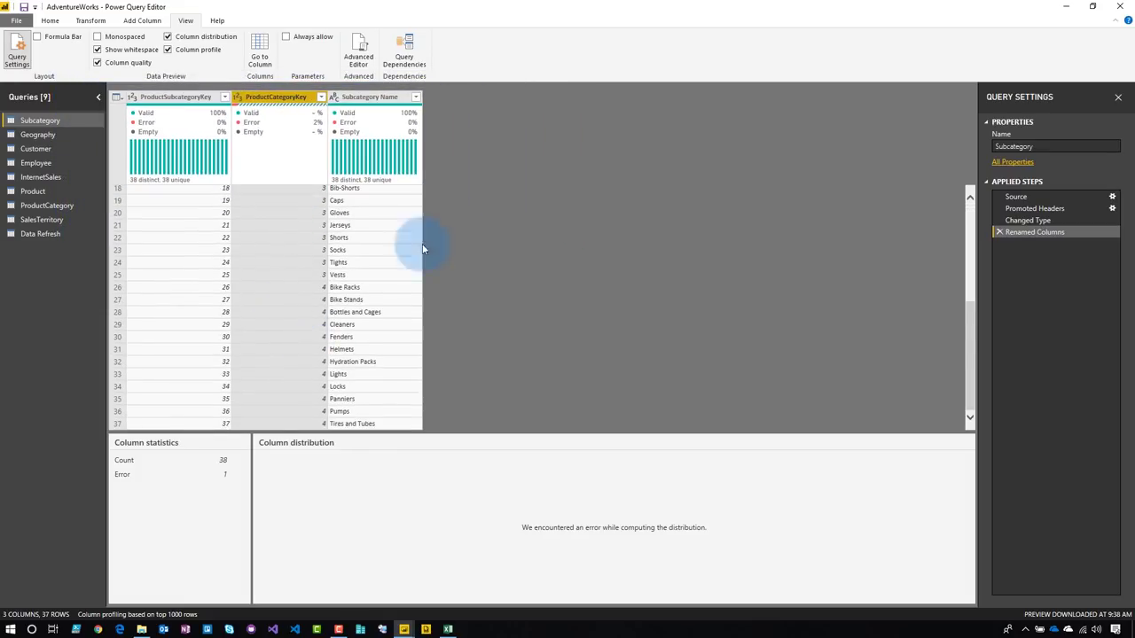
- Refresh the Subcategory preview, then Remove Errors on ProductCategoryKey to drop the bad row
left_click(51, 20)
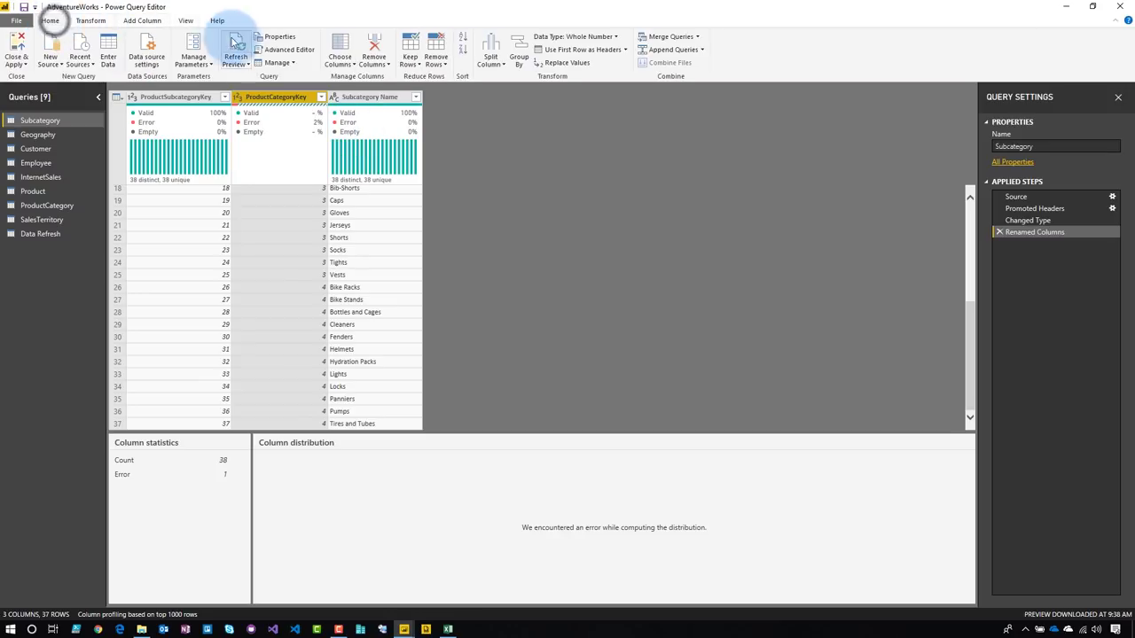
left_click(233, 40)
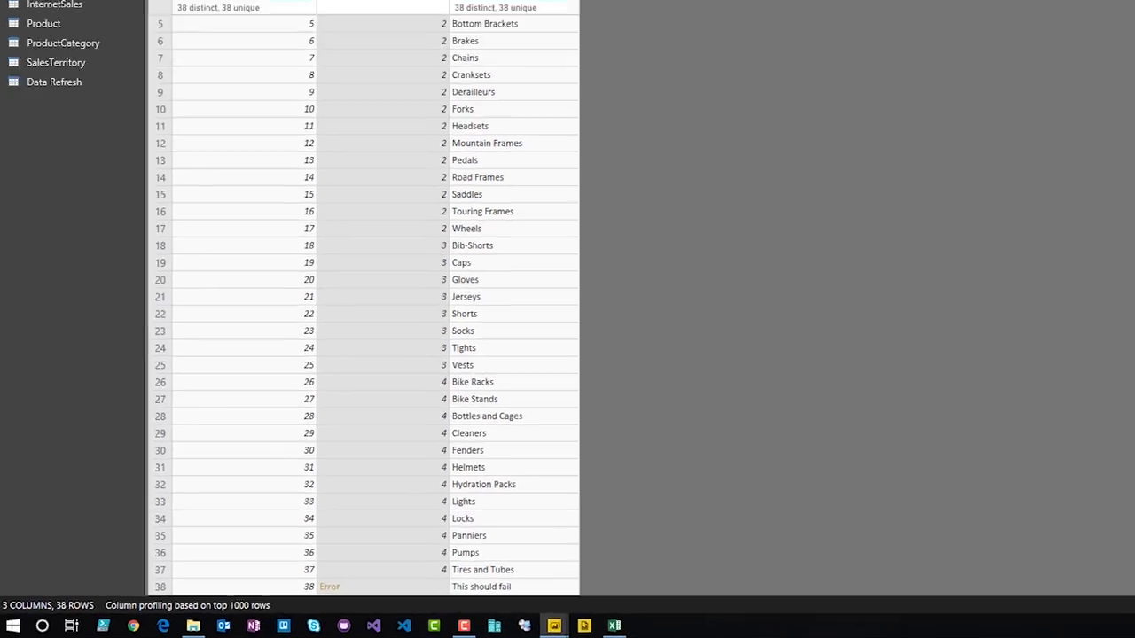
mouse_move(301, 137)
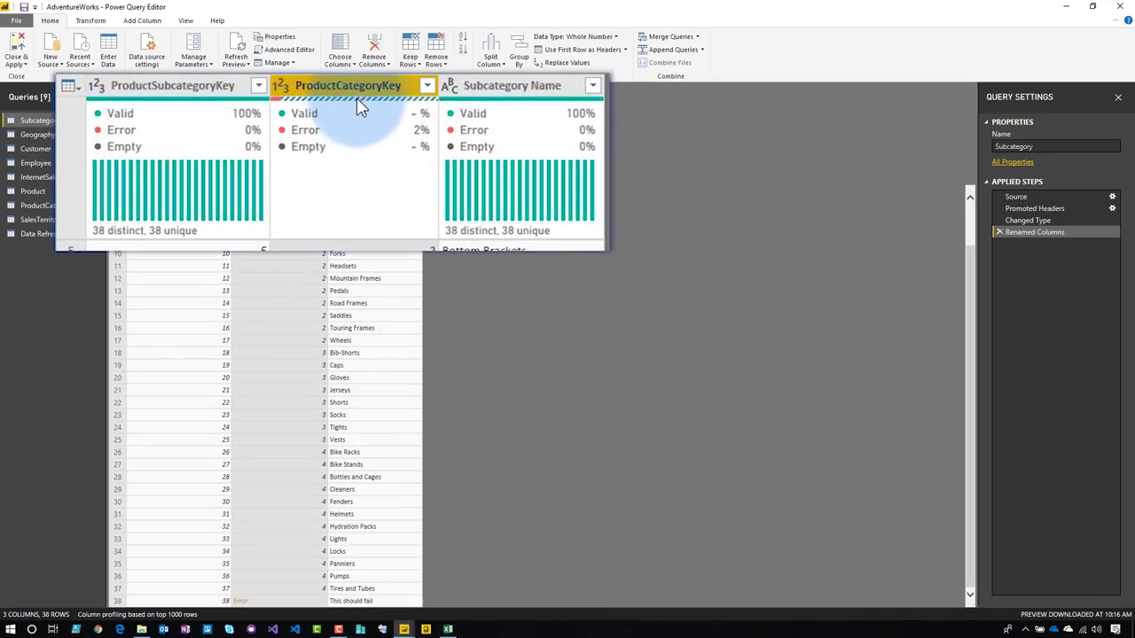
mouse_move(355, 110)
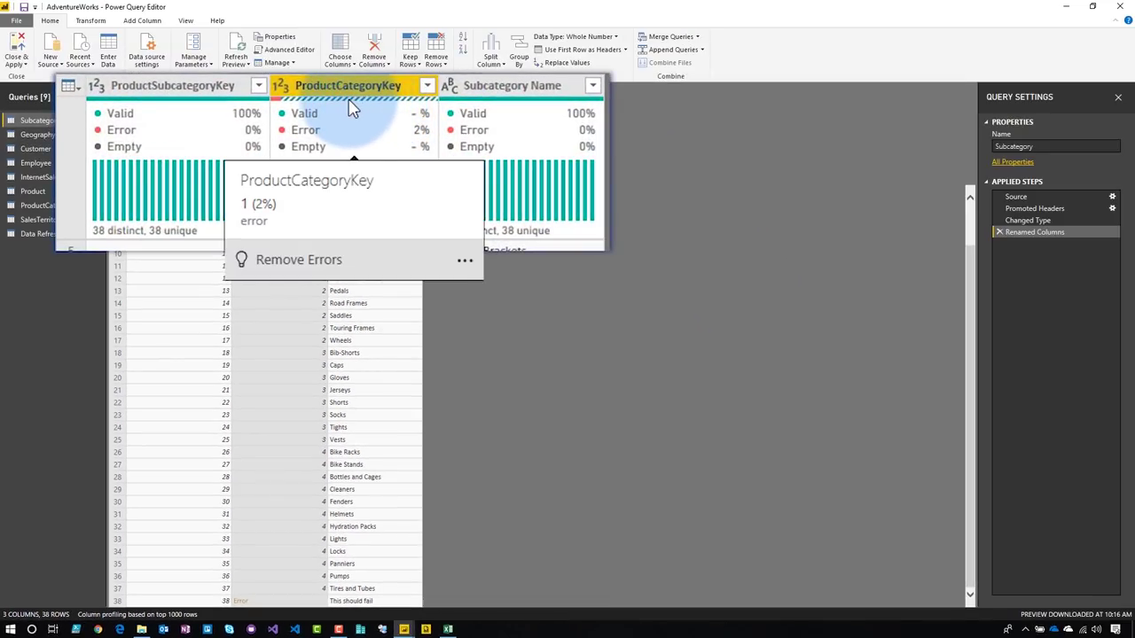
left_click(295, 255)
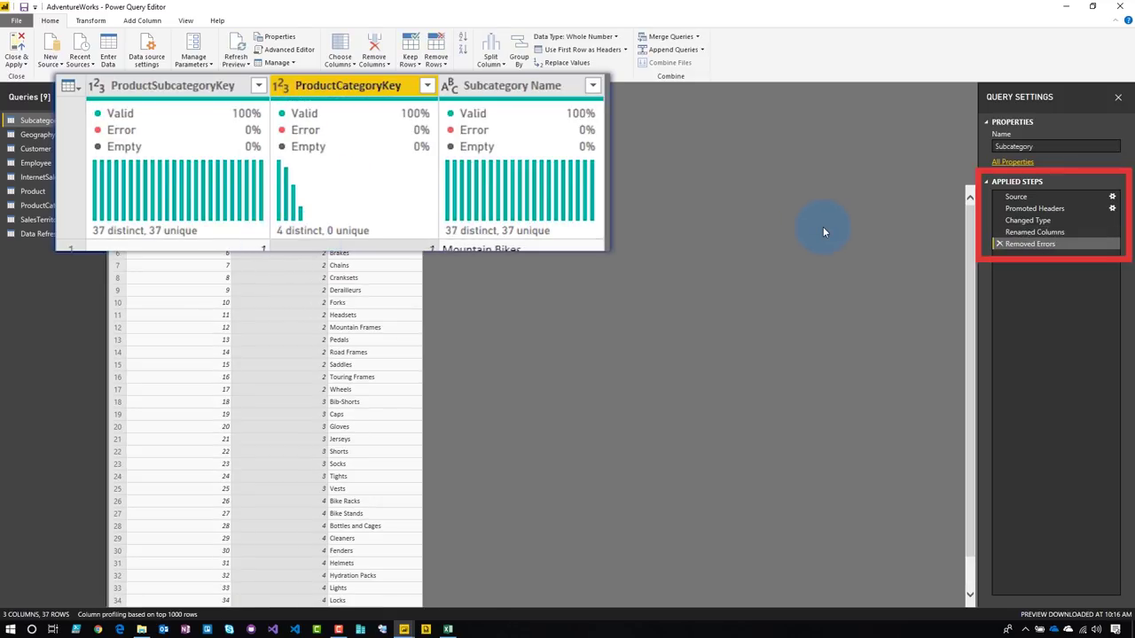
- Open the Subcategory query's M code in the Advanced Editor
left_click(286, 50)
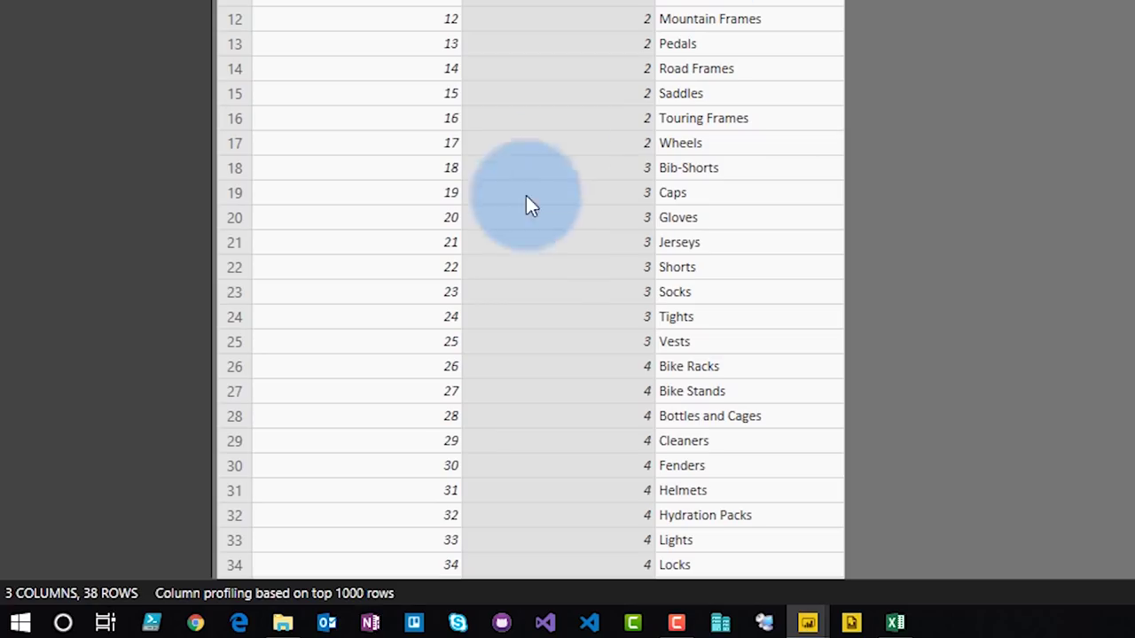
- Switch column profiling from the top 1000 rows to the entire data set
left_click(241, 593)
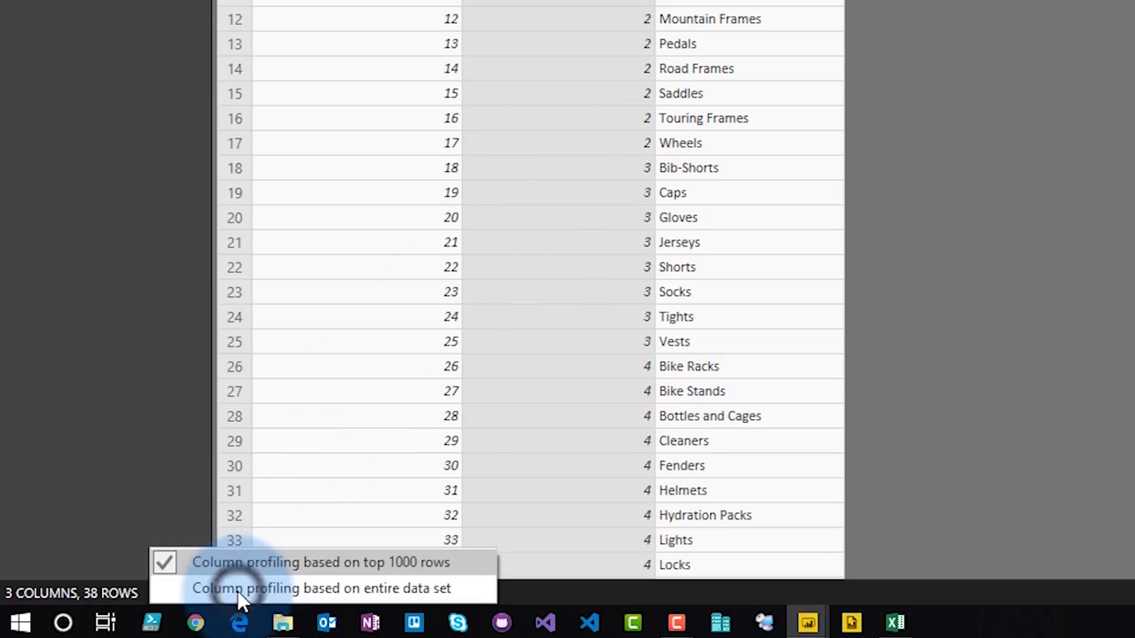
left_click(378, 590)
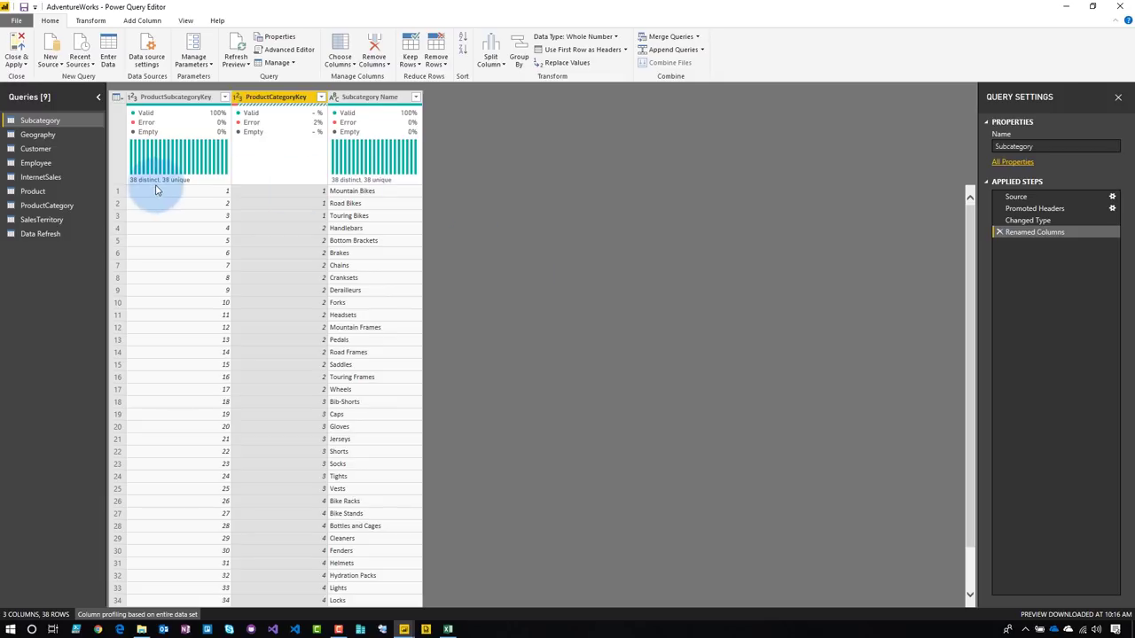
left_click(45, 177)
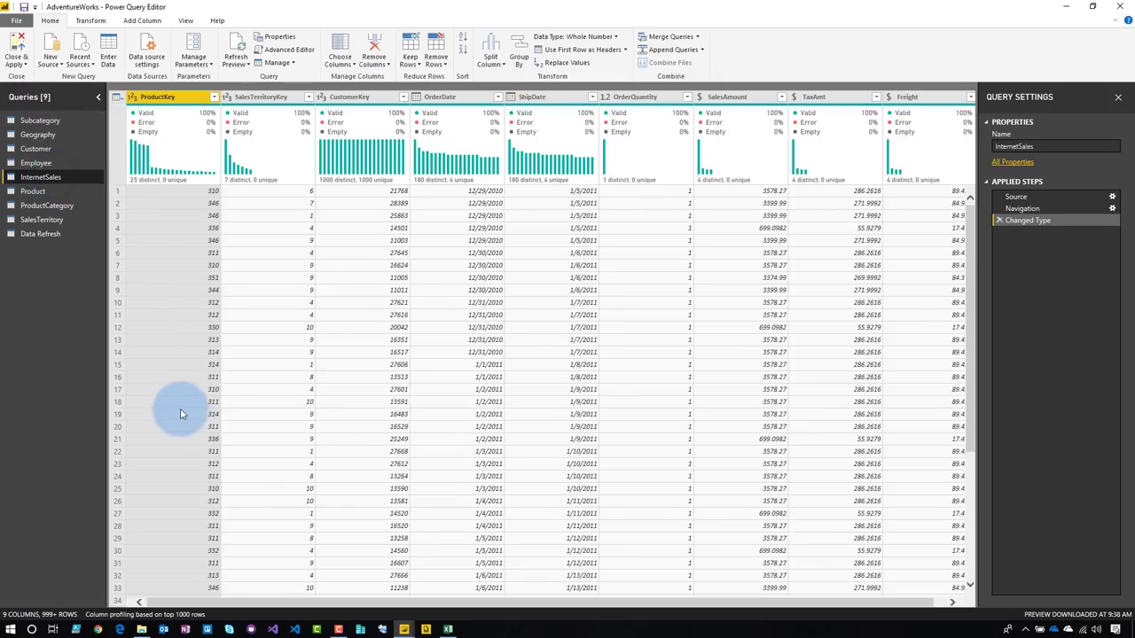
- Switch InternetSales column profiling from the top 1000 rows to the entire data set
left_click(191, 615)
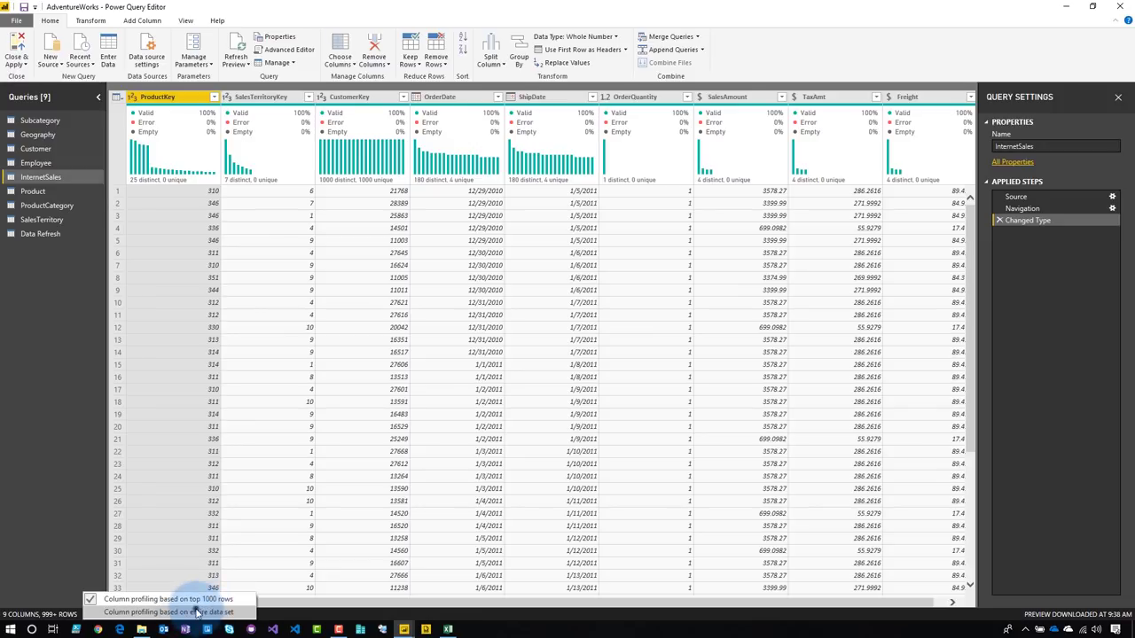
left_click(211, 612)
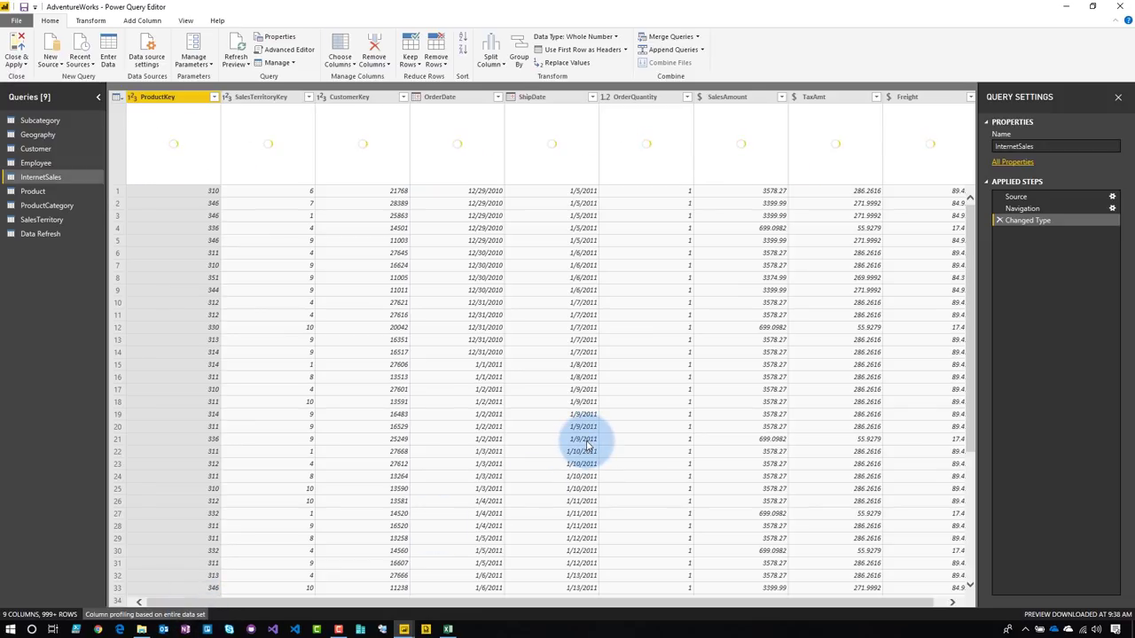